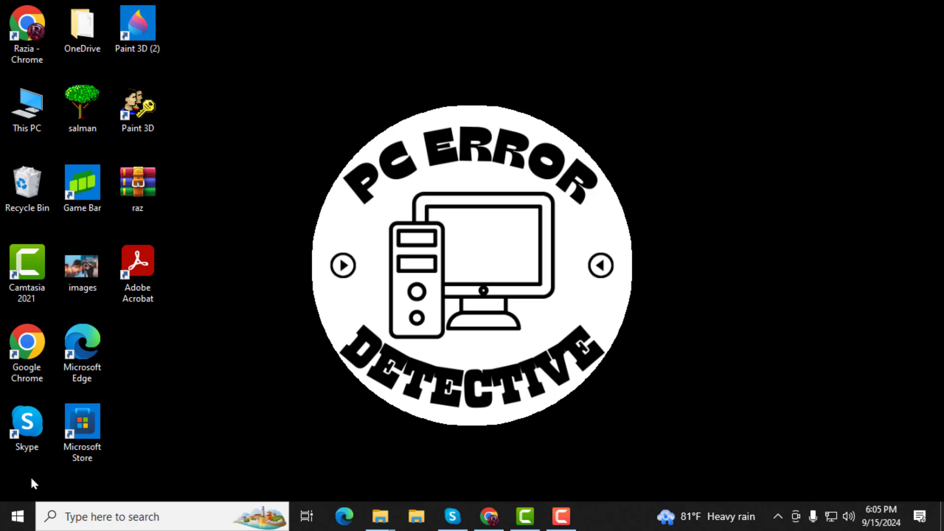
Open Settings from the Win+X menu and go to System > About.
{"action": "right_click", "coordinate": [18, 515]}
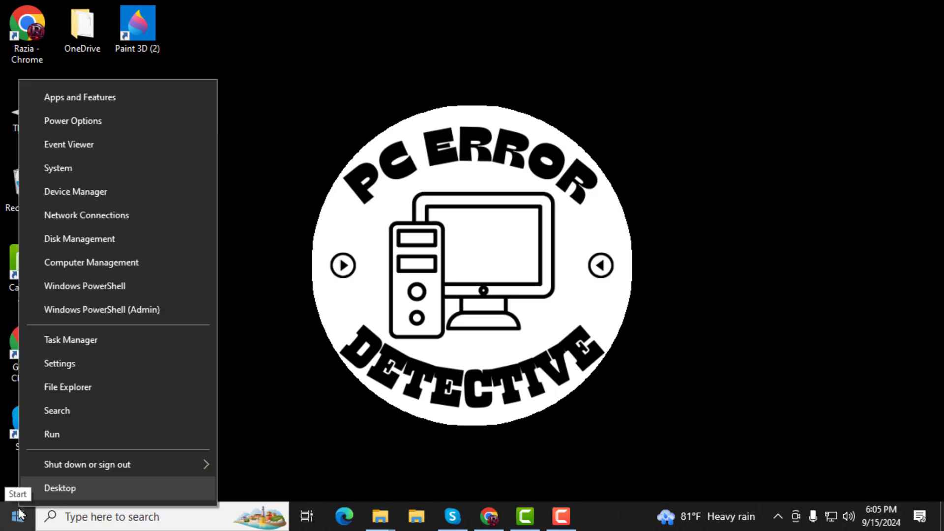
{"action": "left_click", "coordinate": [84, 363]}
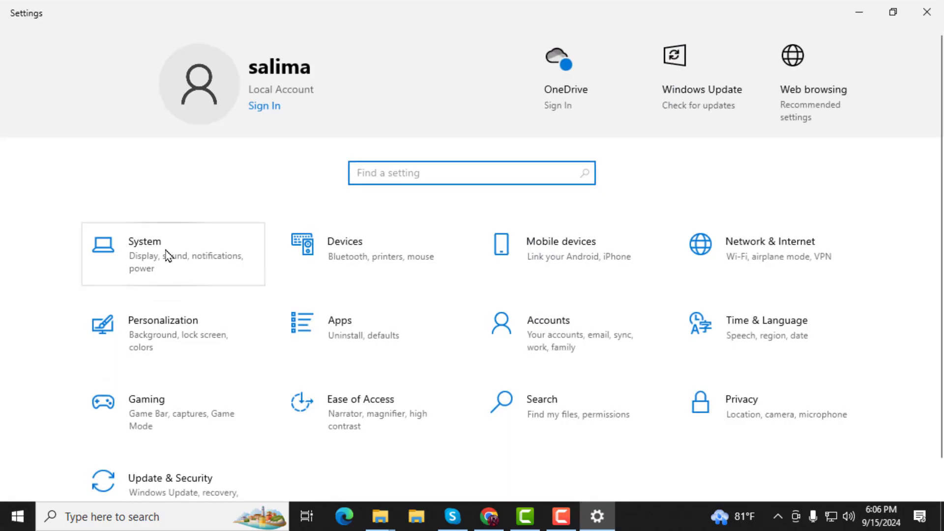
{"action": "left_click", "coordinate": [174, 251]}
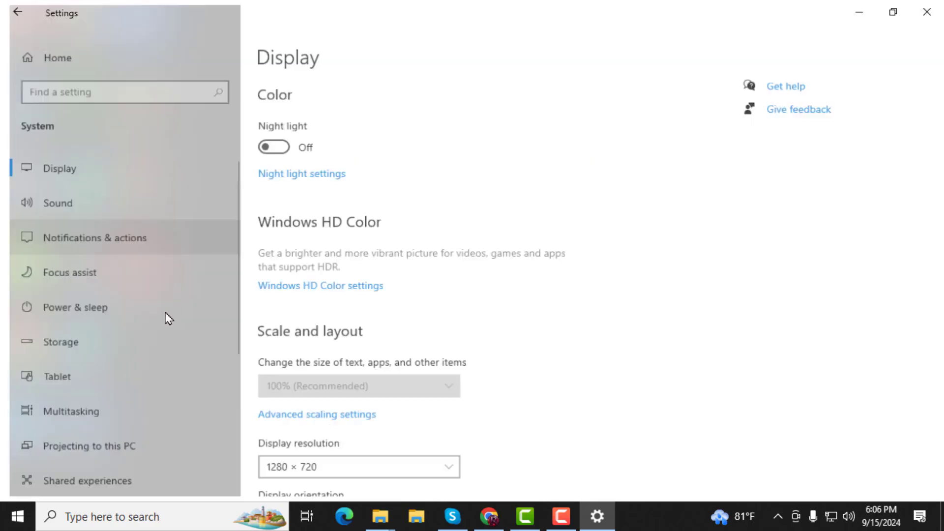
{"action": "scroll", "coordinate": [130, 447], "scroll_direction": "down", "scroll_amount": 5}
{"action": "left_click", "coordinate": [131, 437]}
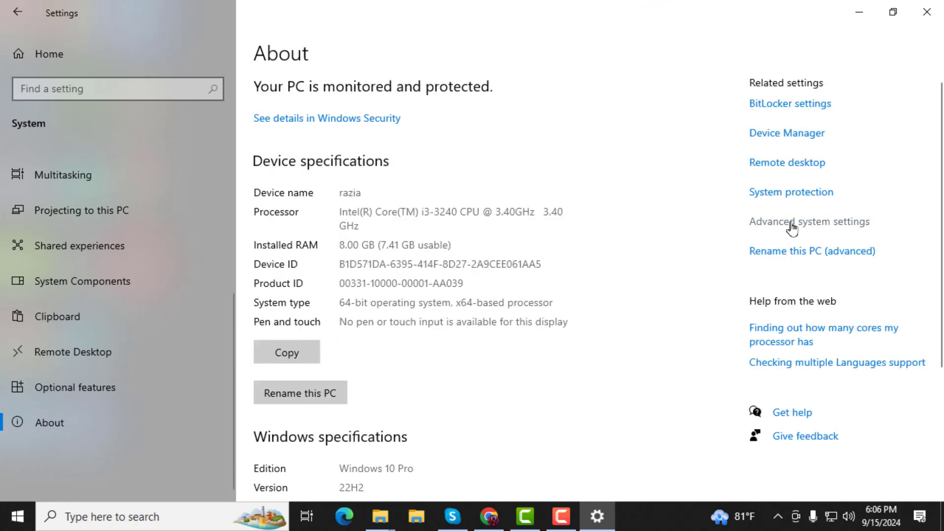
Open Performance Options' Advanced tab from Advanced system settings, showing the 1216 MB paging file.
{"action": "left_click", "coordinate": [791, 224]}
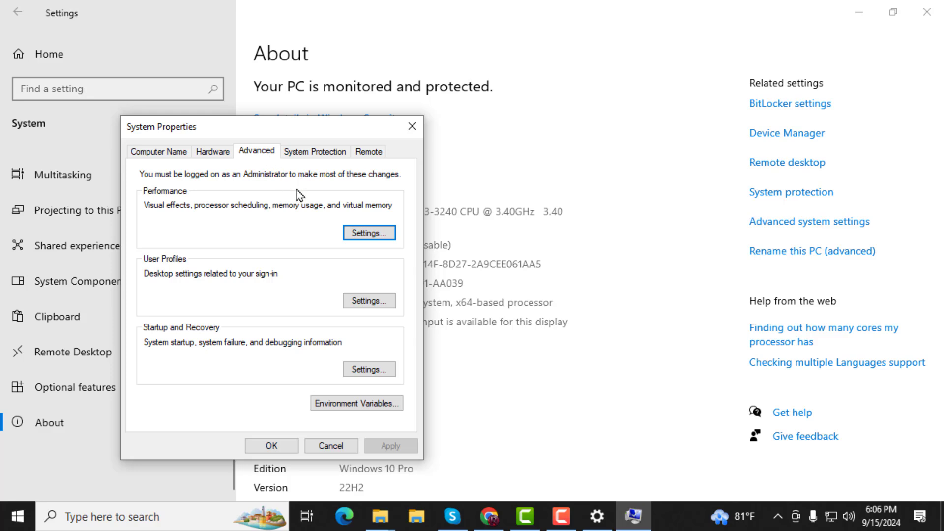
{"action": "left_click", "coordinate": [363, 237]}
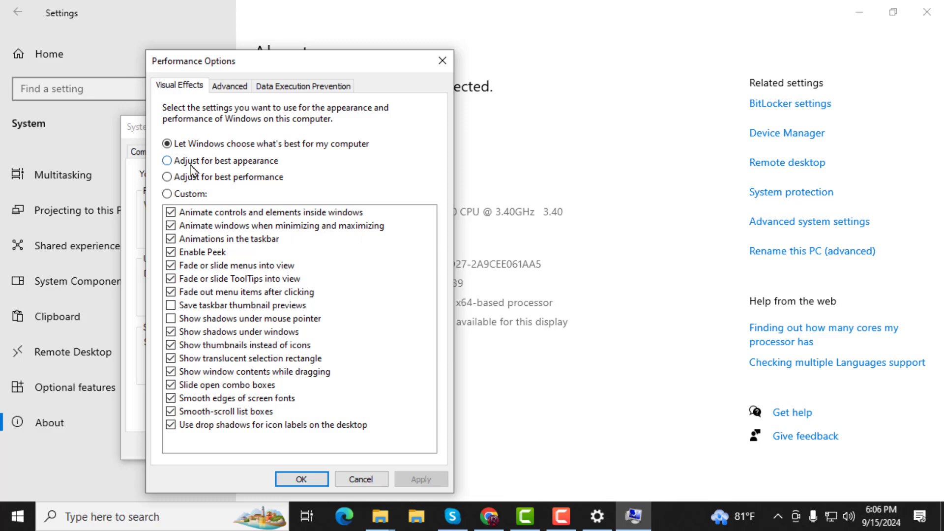
{"action": "left_click", "coordinate": [230, 86]}
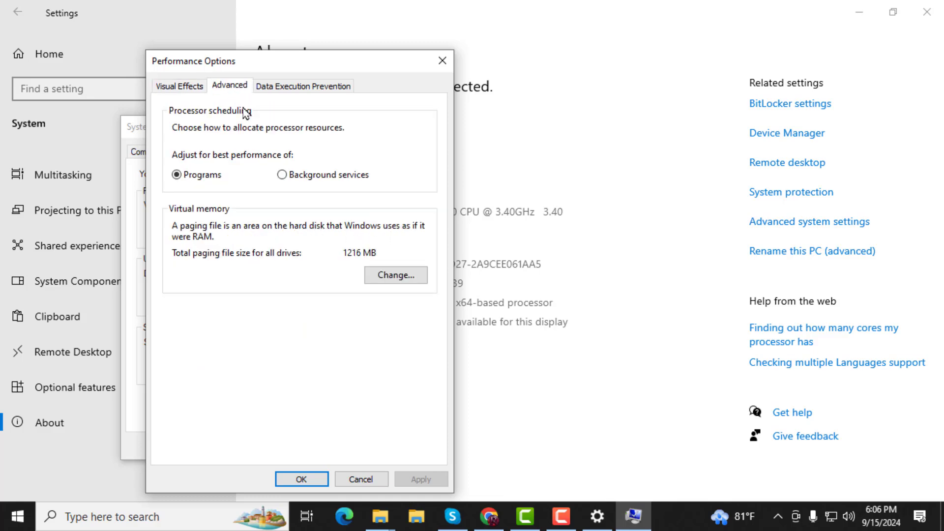
In Virtual Memory, turn off automatic paging file management and choose Custom size for drive C.
{"action": "left_click", "coordinate": [395, 274]}
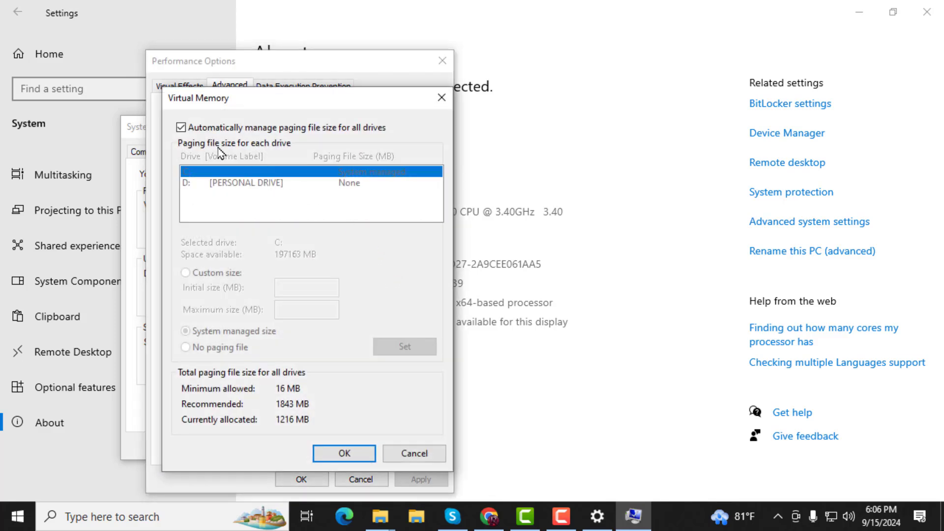
{"action": "left_click", "coordinate": [181, 128]}
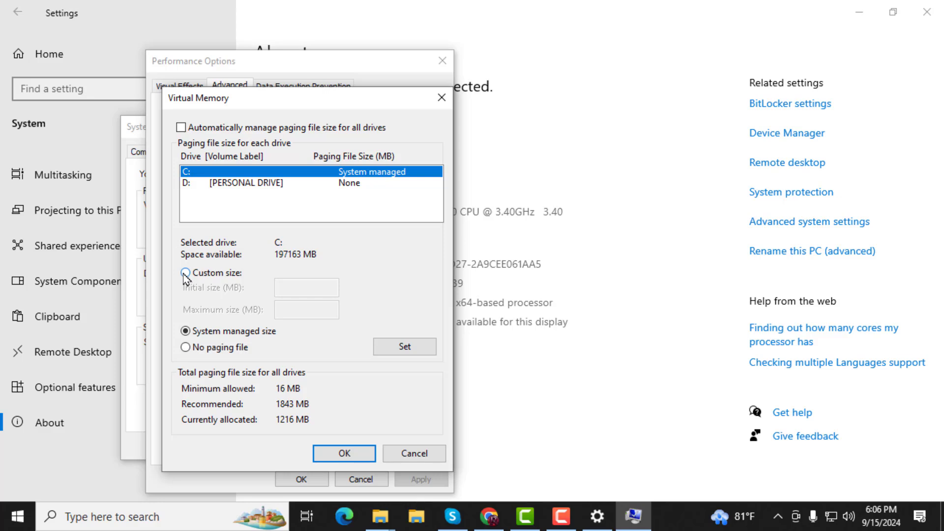
{"action": "left_click", "coordinate": [185, 273]}
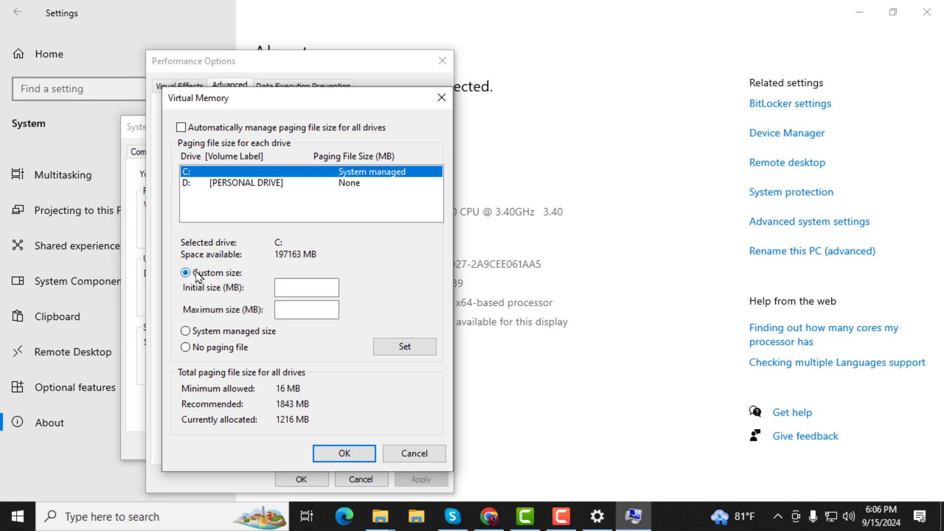
{"action": "left_click", "coordinate": [296, 287]}
{"action": "type", "text": "12"}
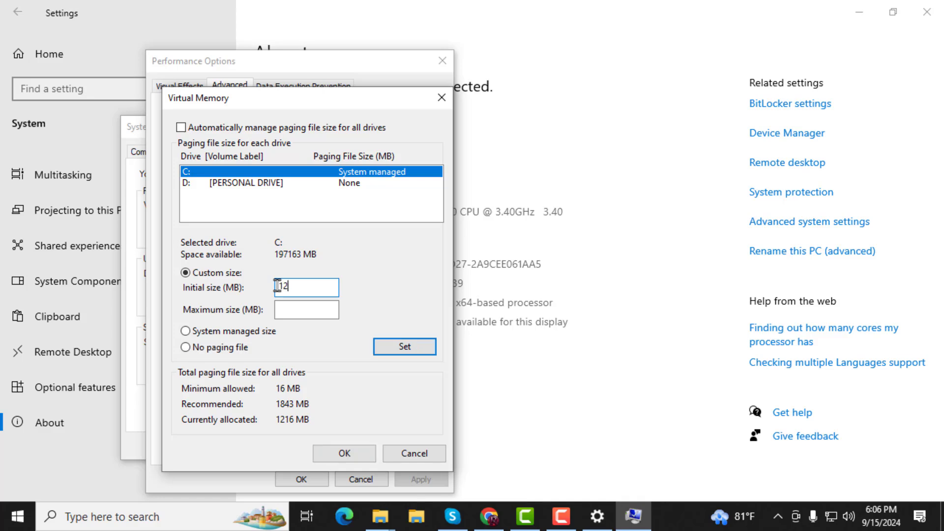
{"action": "type", "text": "000"}
Set drive C's paging file to 12000 MB initial and 20000 MB maximum, then confirm.
{"action": "left_click", "coordinate": [284, 310]}
{"action": "type", "text": "20000"}
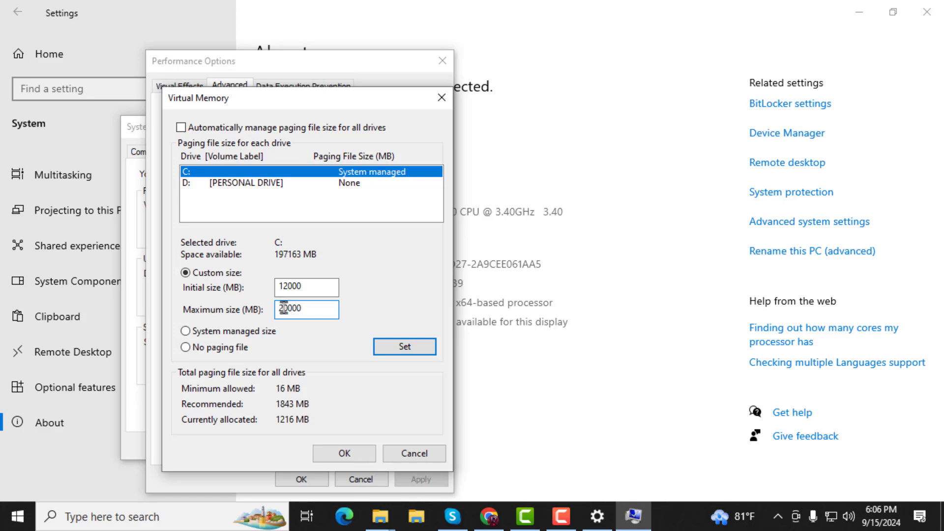
{"action": "left_click", "coordinate": [392, 349]}
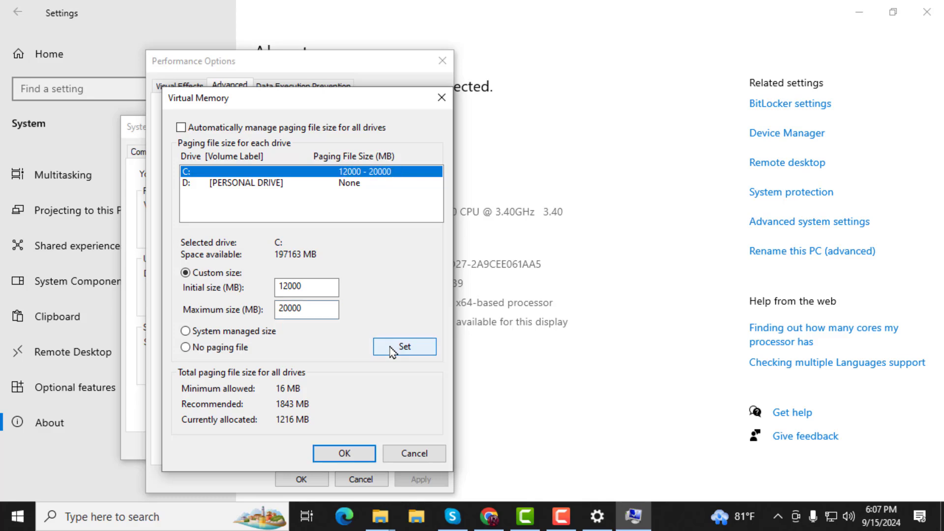
{"action": "left_click", "coordinate": [344, 454]}
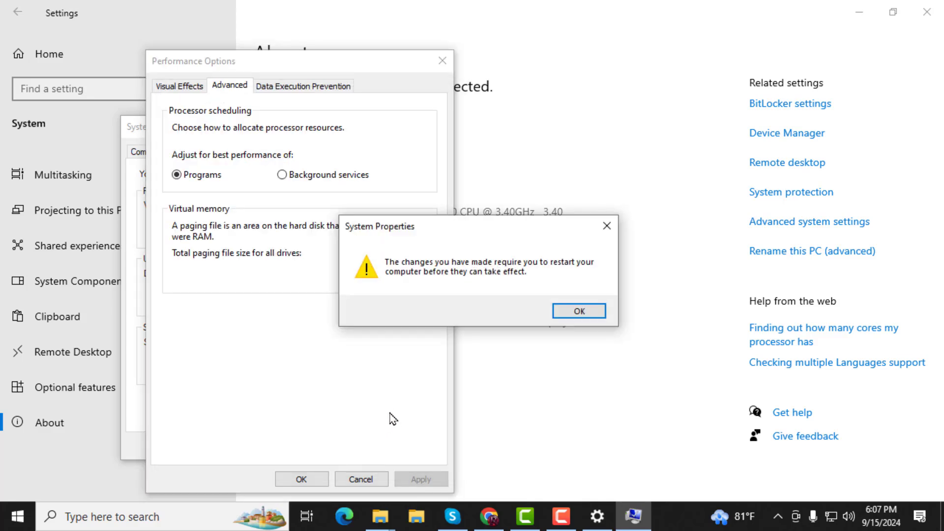